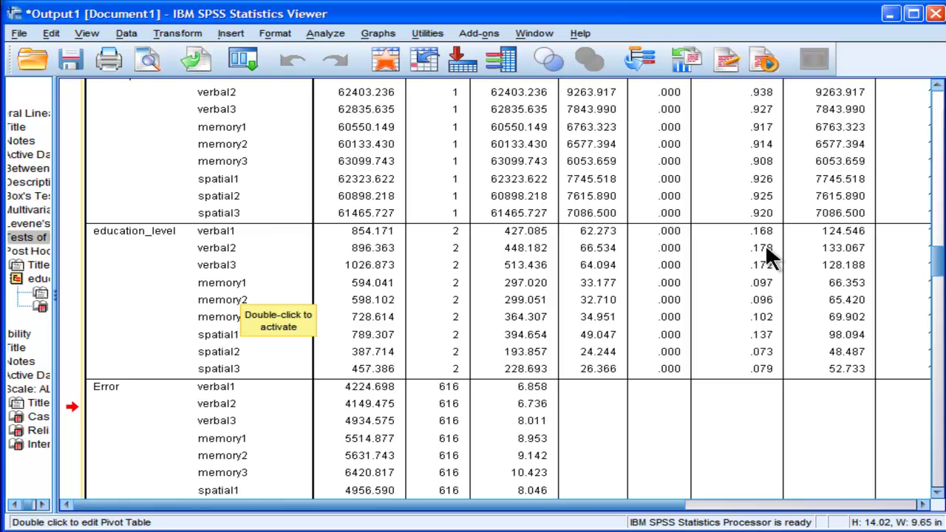
- Scroll the Tests of Between-Subjects Effects table down to its Error and Total rows
{"action": "scroll", "coordinate": [769, 373], "scroll_direction": "up", "scroll_amount": 5}
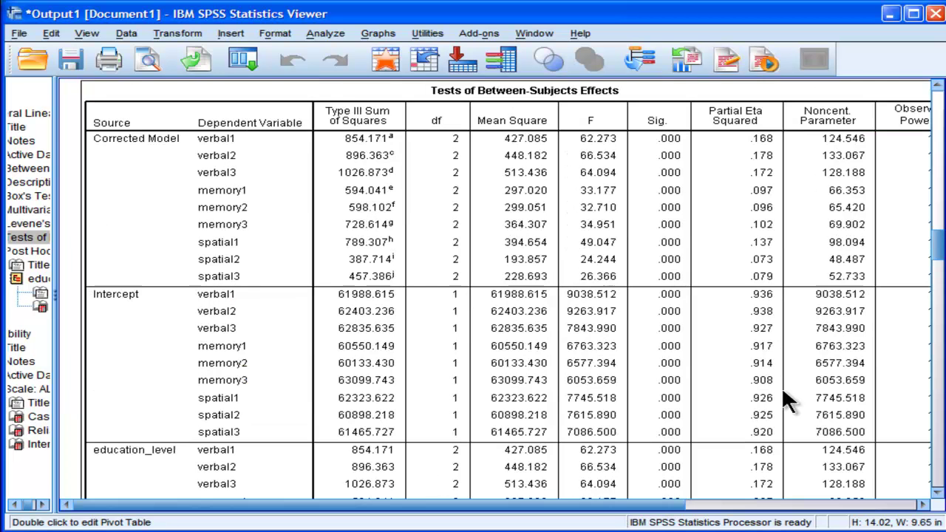
{"action": "left_click", "coordinate": [937, 493]}
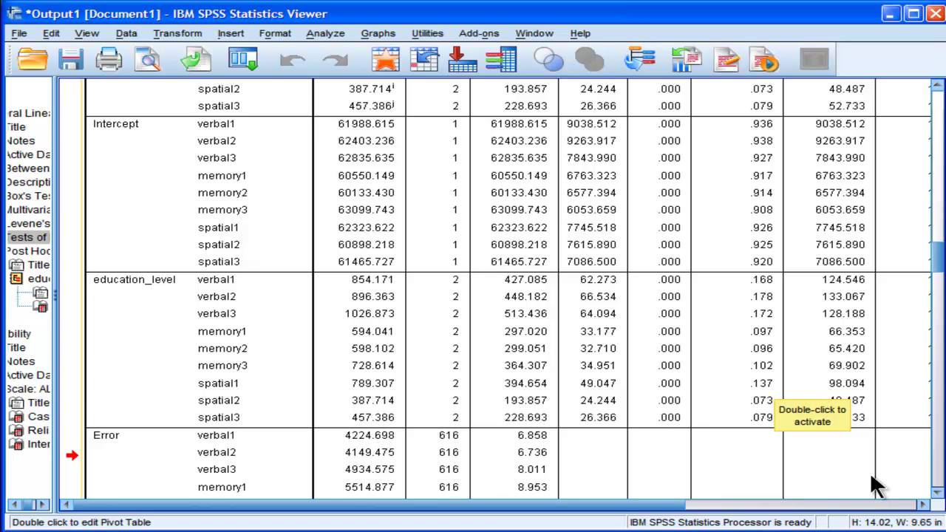
- Scroll down to the LSD Multiple Comparisons table for education_level and deselect it
{"action": "left_click", "coordinate": [936, 493]}
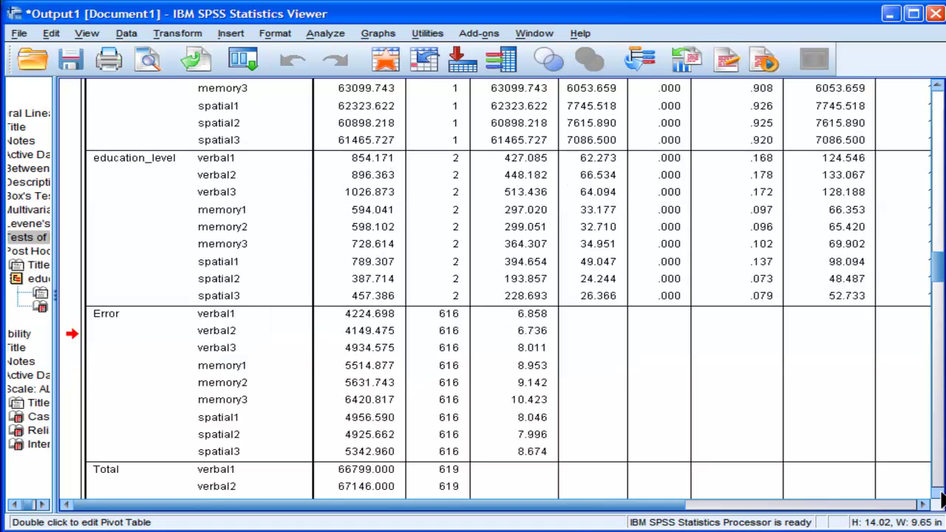
{"action": "left_click_drag", "start_coordinate": [940, 498], "coordinate": [941, 499]}
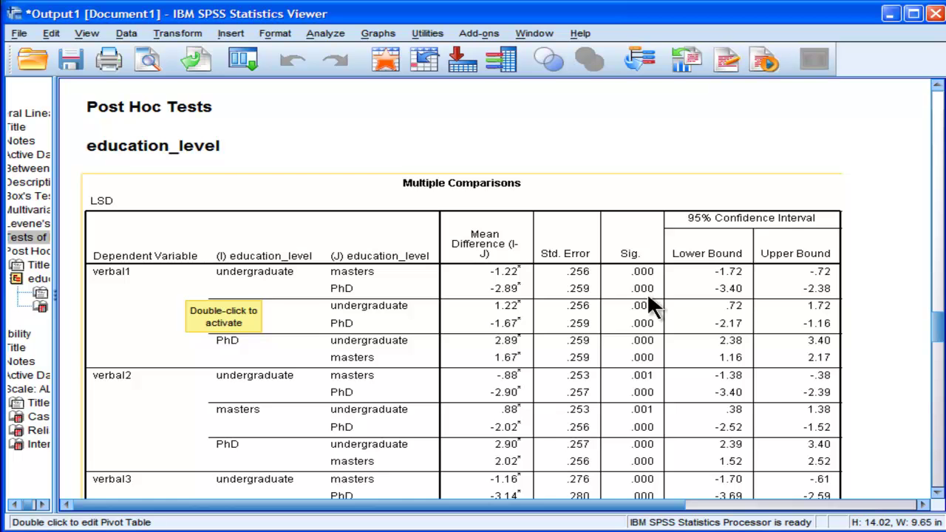
{"action": "scroll", "coordinate": [808, 384], "scroll_direction": "down", "scroll_amount": 3}
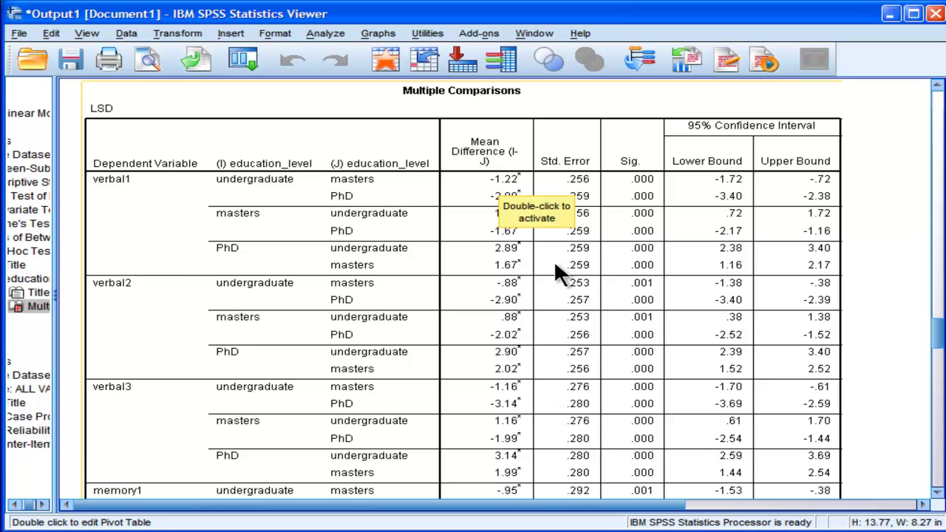
{"action": "left_click", "coordinate": [849, 273]}
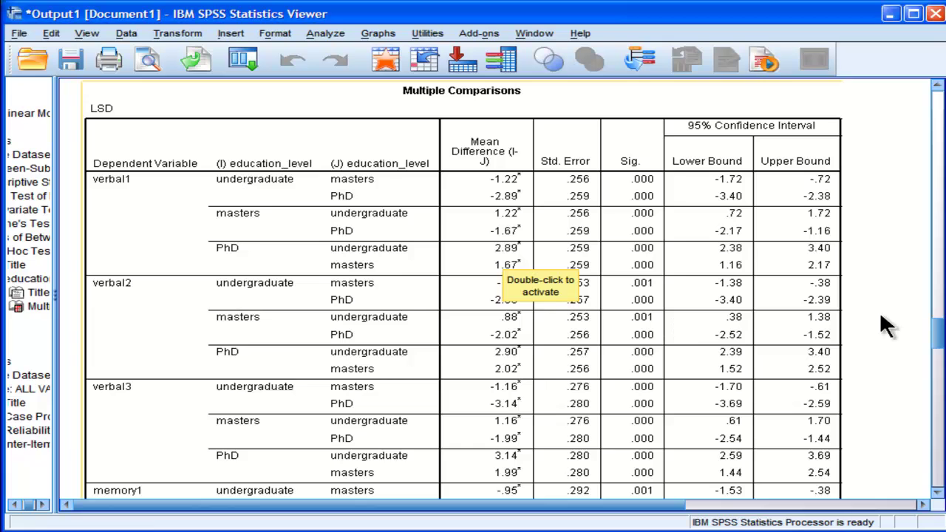
- Scroll through the Multiple Comparisons rows down to spatial3 and the table footnotes
{"action": "left_click_drag", "start_coordinate": [940, 339], "coordinate": [941, 389]}
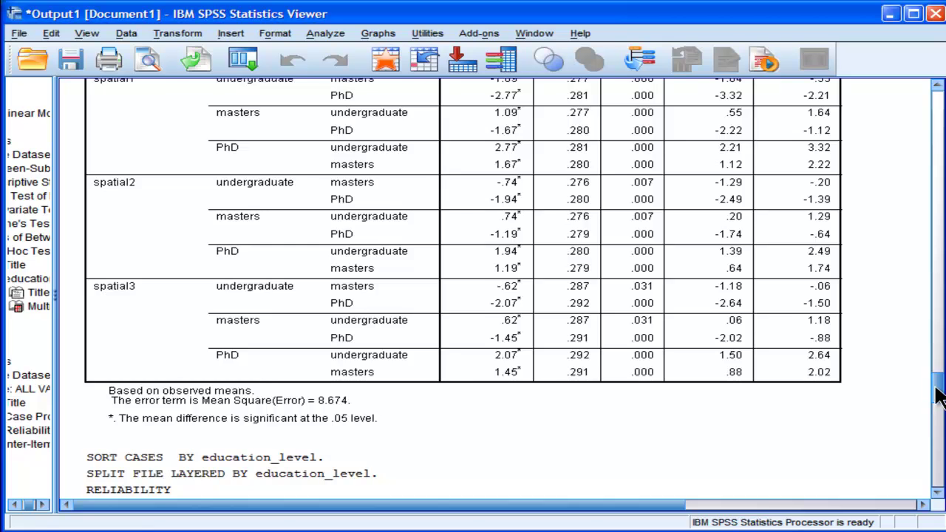
{"action": "scroll", "coordinate": [937, 392], "scroll_direction": "up", "scroll_amount": 3}
{"action": "scroll", "coordinate": [937, 392], "scroll_direction": "up", "scroll_amount": 2}
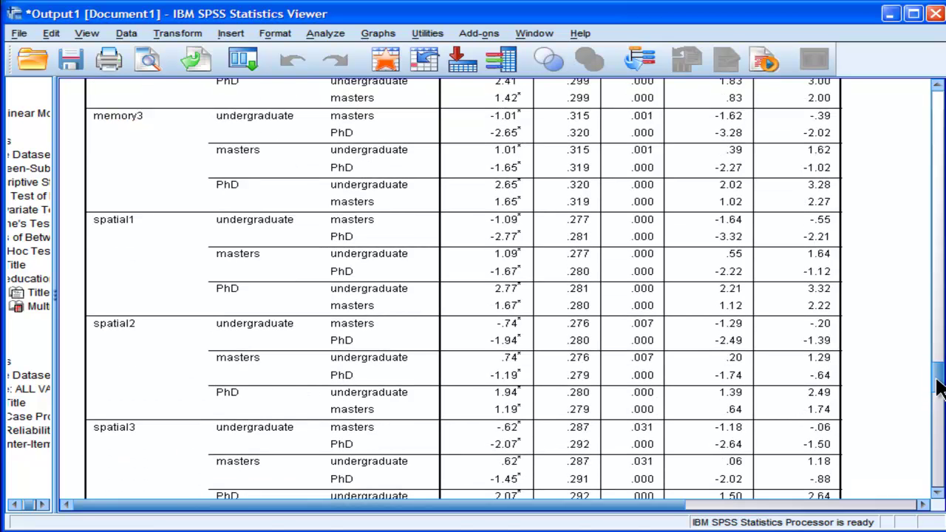
{"action": "scroll", "coordinate": [937, 388], "scroll_direction": "up", "scroll_amount": 10}
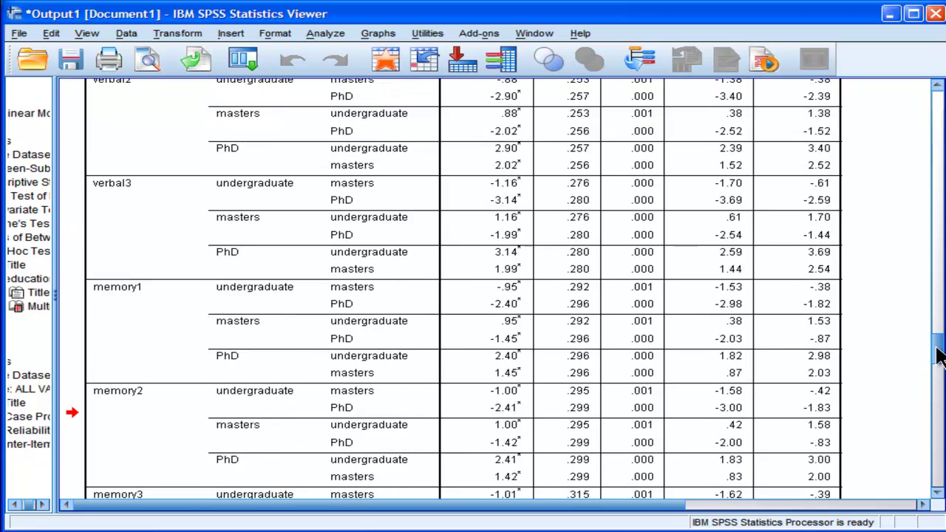
{"action": "scroll", "coordinate": [937, 357], "scroll_direction": "up", "scroll_amount": 8}
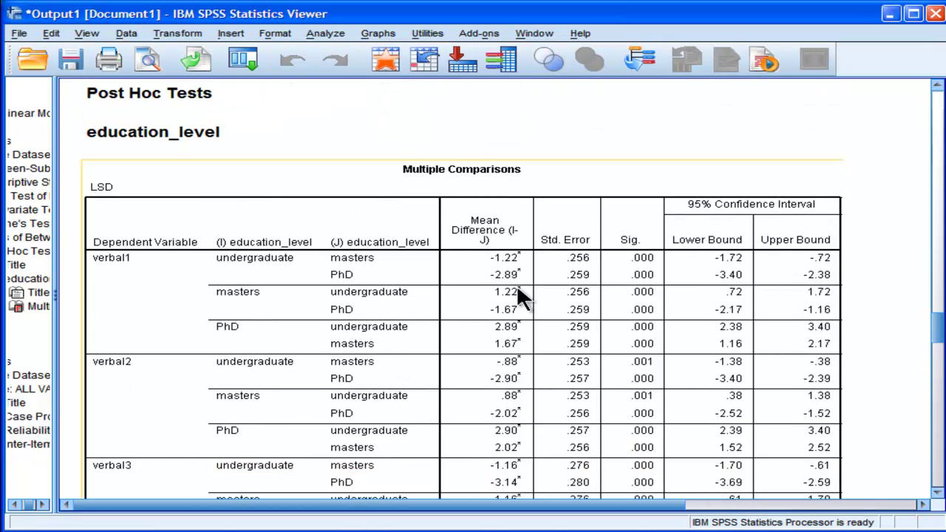
{"action": "left_click_drag", "start_coordinate": [939, 325], "coordinate": [941, 408]}
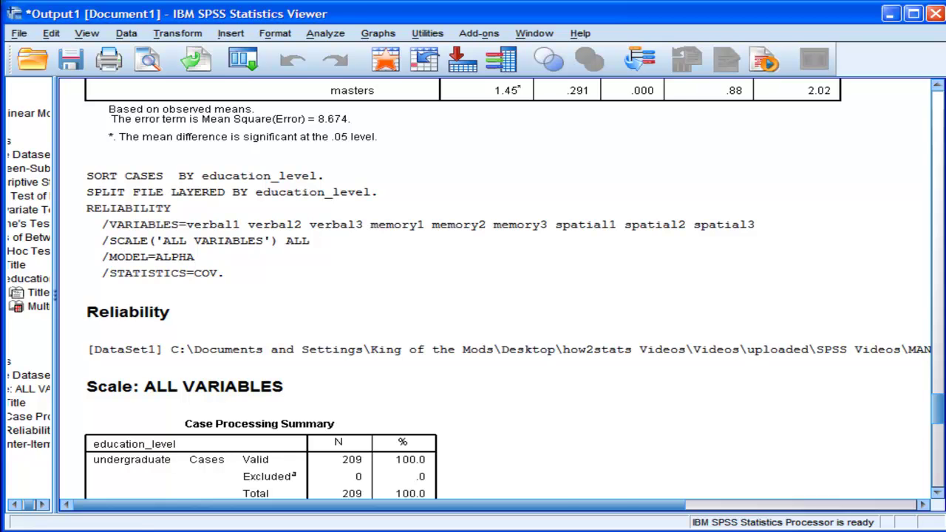
- Save the MANOVA data file and open MANOVA Syntax.sps from Recently Used Files
{"action": "key", "text": "alt+Tab"}
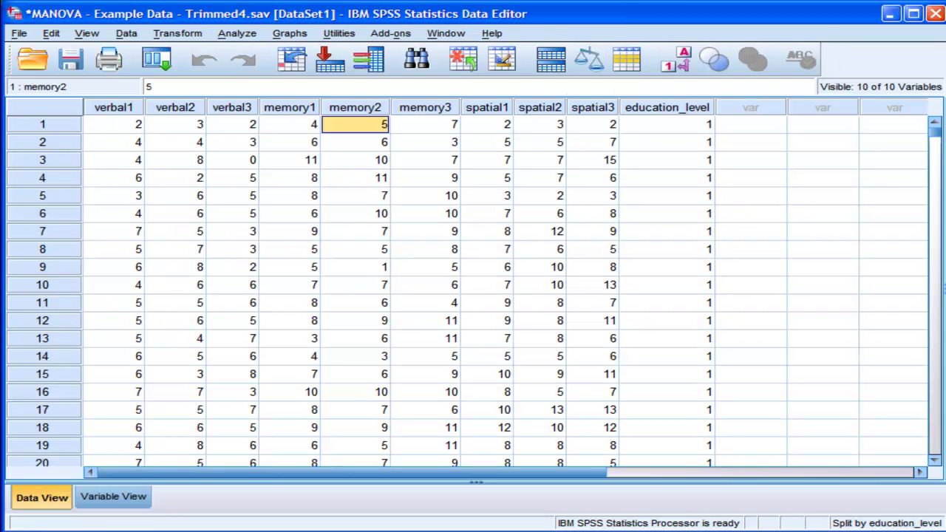
{"action": "left_click", "coordinate": [71, 58]}
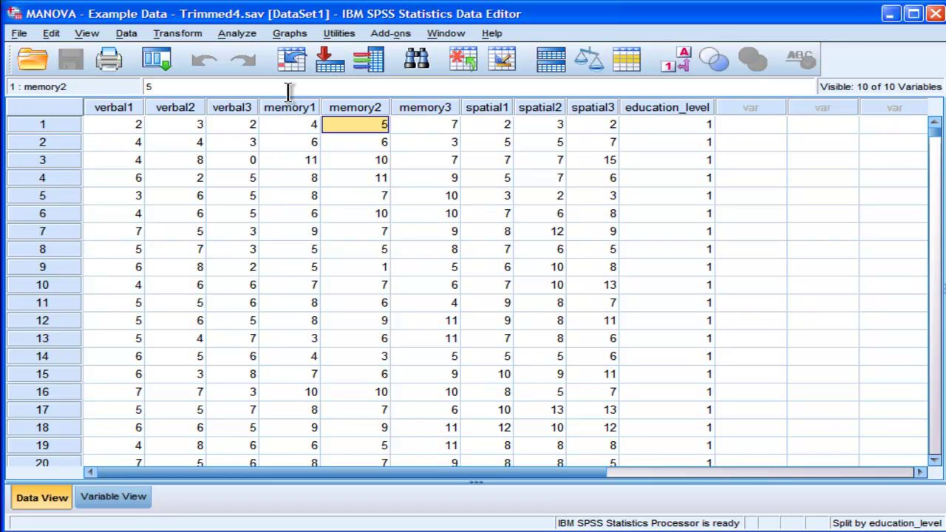
{"action": "left_click", "coordinate": [18, 37]}
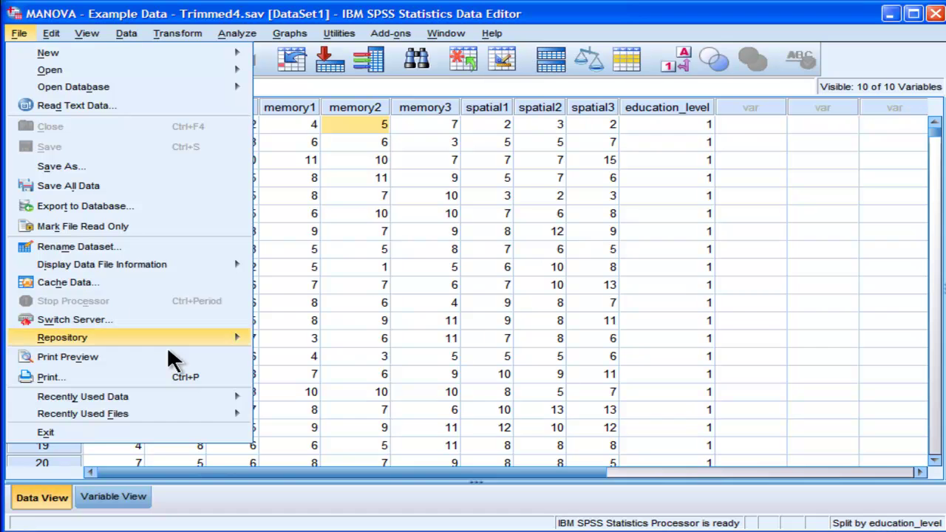
{"action": "mouse_move", "coordinate": [210, 423]}
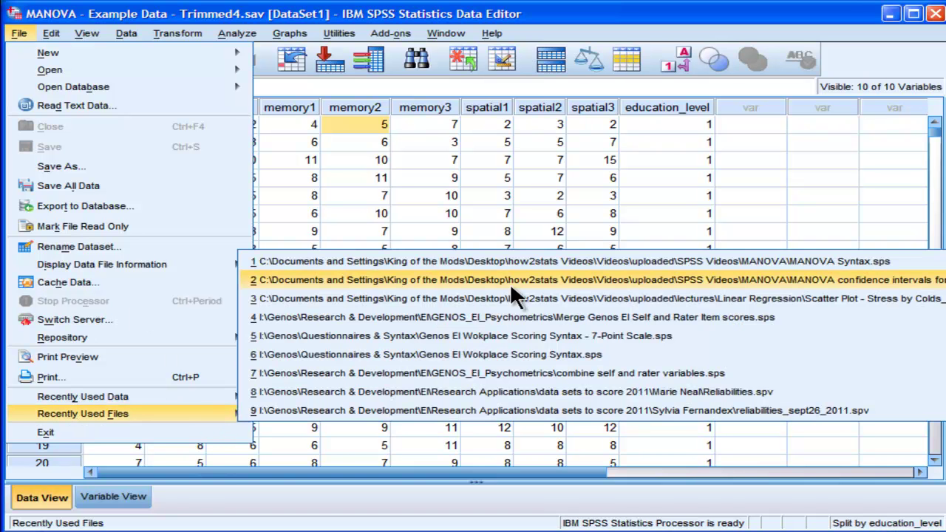
{"action": "left_click", "coordinate": [535, 260]}
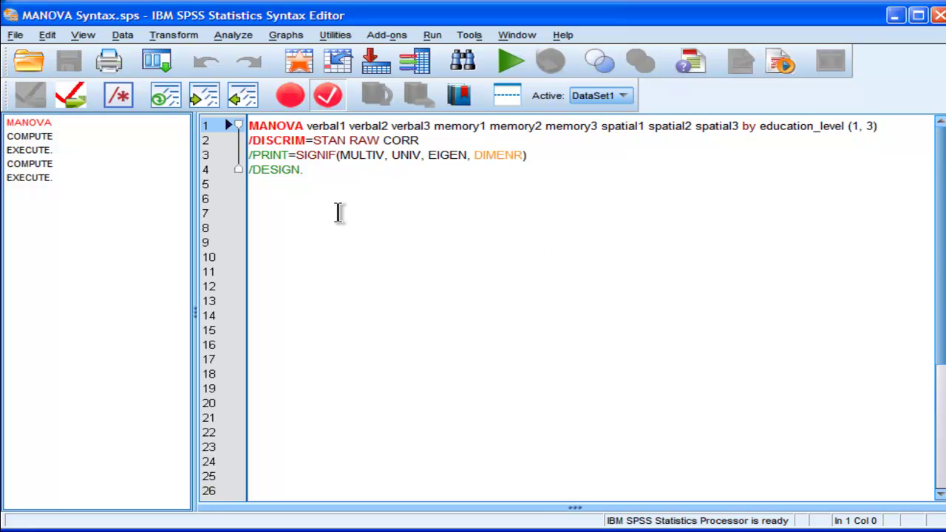
- Select the four MANOVA command lines for the nine variables by education_level (1, 3)
{"action": "left_click", "coordinate": [340, 186]}
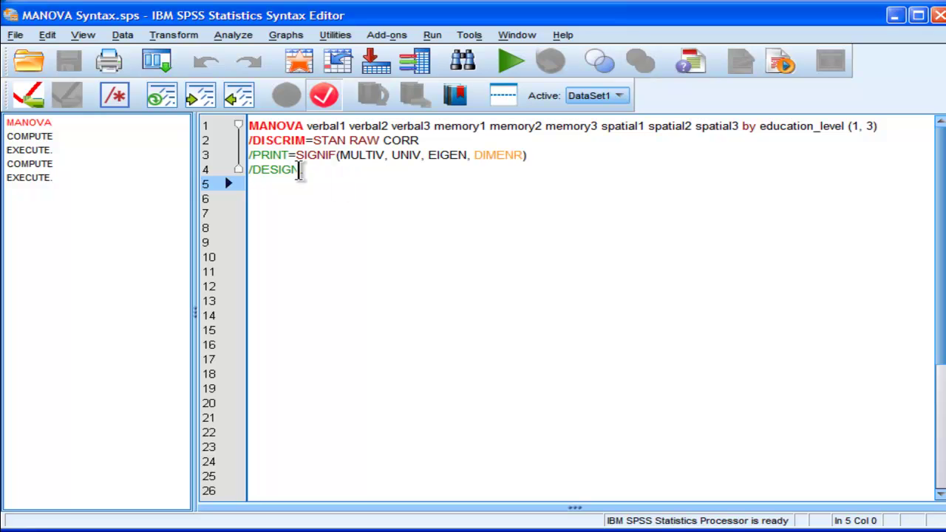
{"action": "left_click_drag", "start_coordinate": [250, 125], "coordinate": [324, 169]}
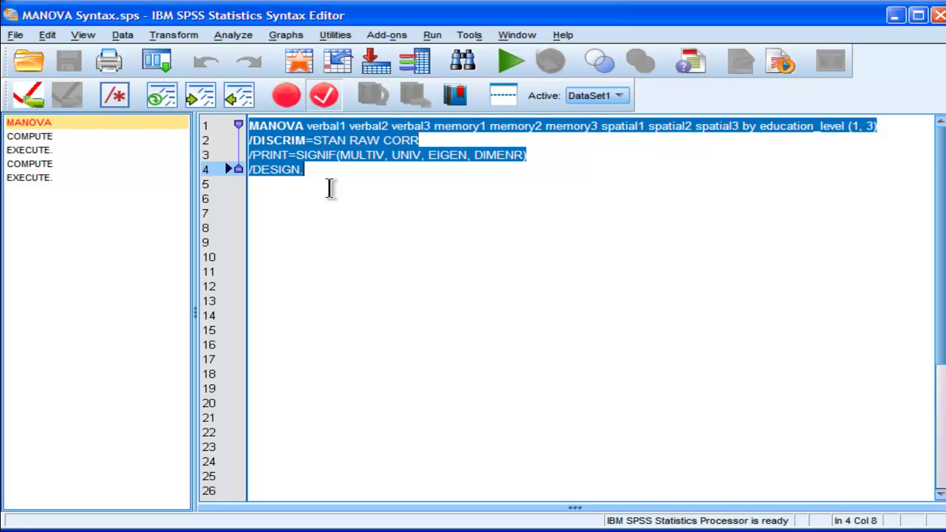
{"action": "left_click", "coordinate": [330, 186]}
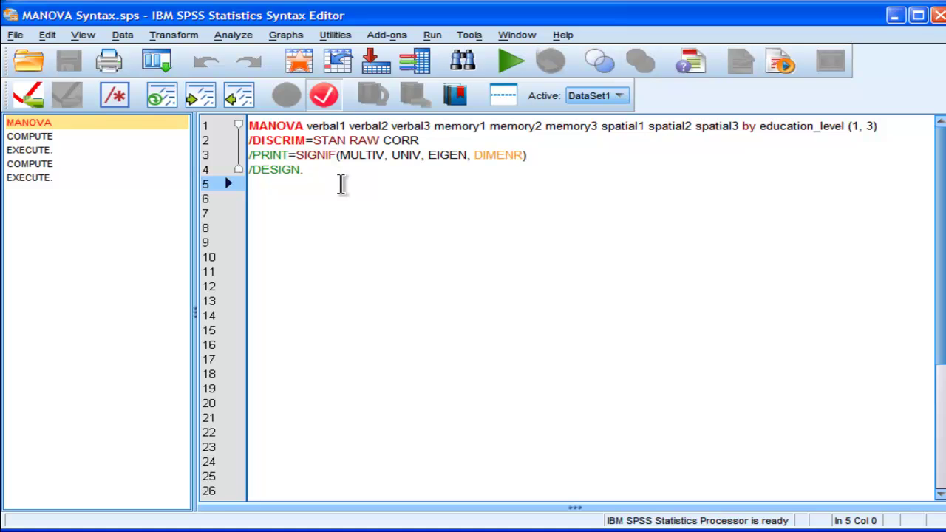
{"action": "double_click", "coordinate": [306, 126]}
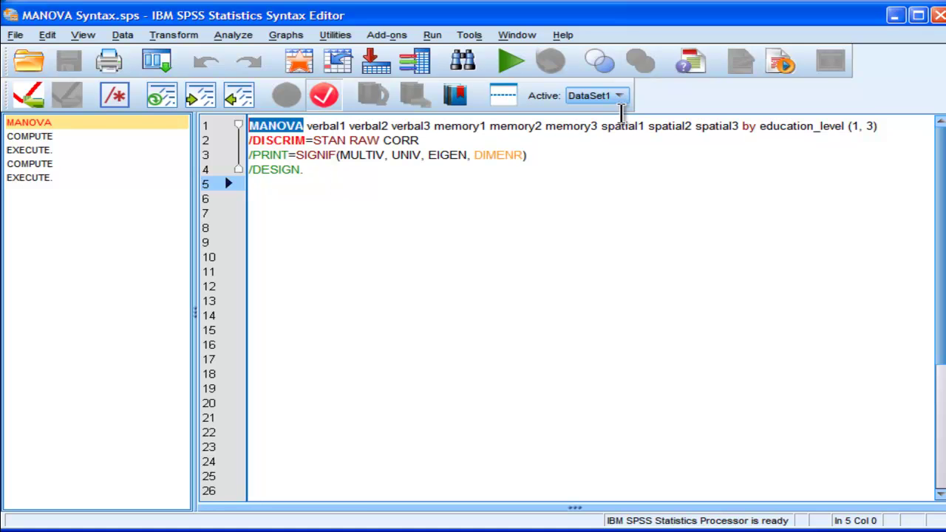
{"action": "left_click_drag", "start_coordinate": [307, 126], "coordinate": [840, 127]}
{"action": "left_click", "coordinate": [850, 126]}
{"action": "left_click", "coordinate": [869, 125]}
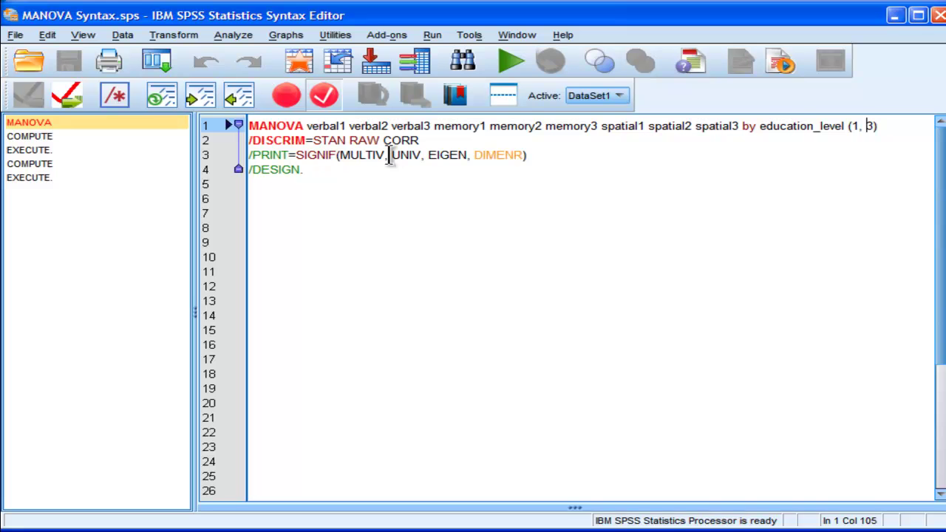
{"action": "left_click", "coordinate": [321, 173]}
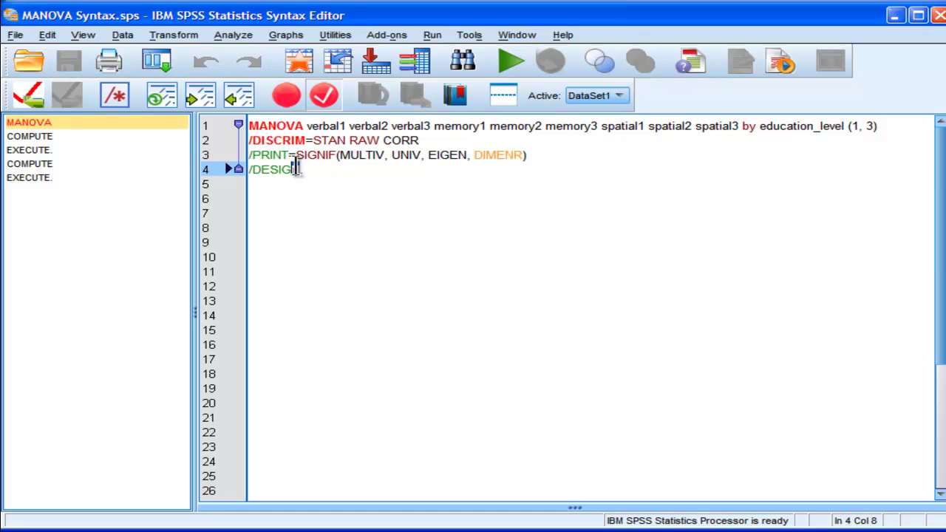
{"action": "left_click_drag", "start_coordinate": [249, 126], "coordinate": [325, 185]}
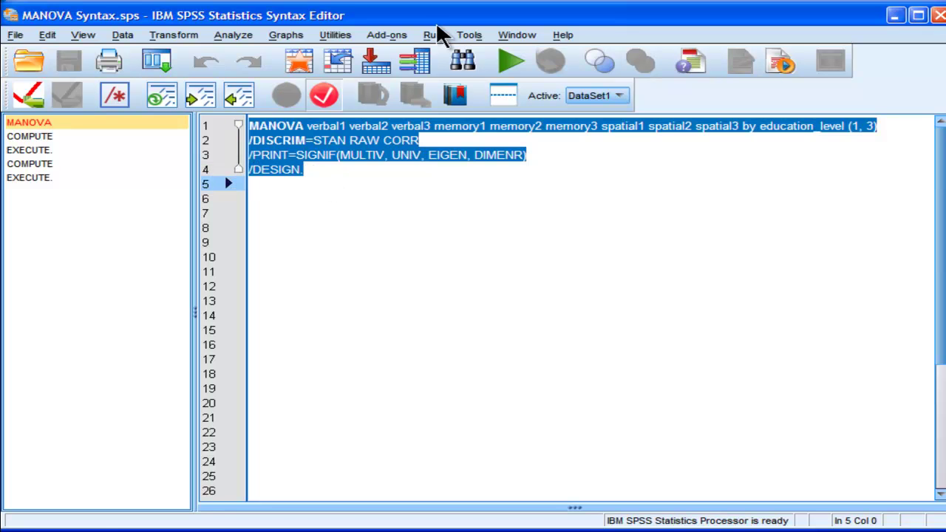
{"action": "left_click", "coordinate": [434, 35]}
- Run the selected MANOVA syntax, view the empty-categories error, and return to Trimmed4.sav
{"action": "left_click", "coordinate": [451, 73]}
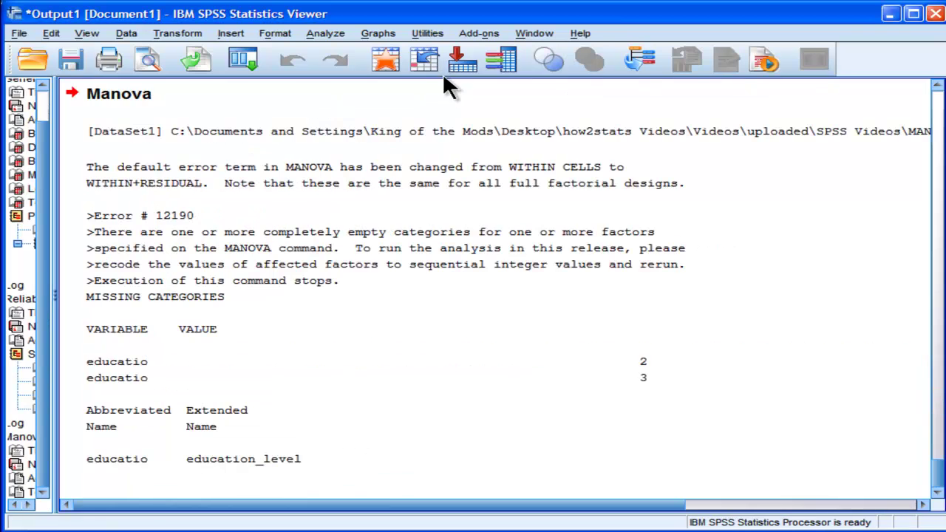
{"action": "left_click", "coordinate": [458, 531]}
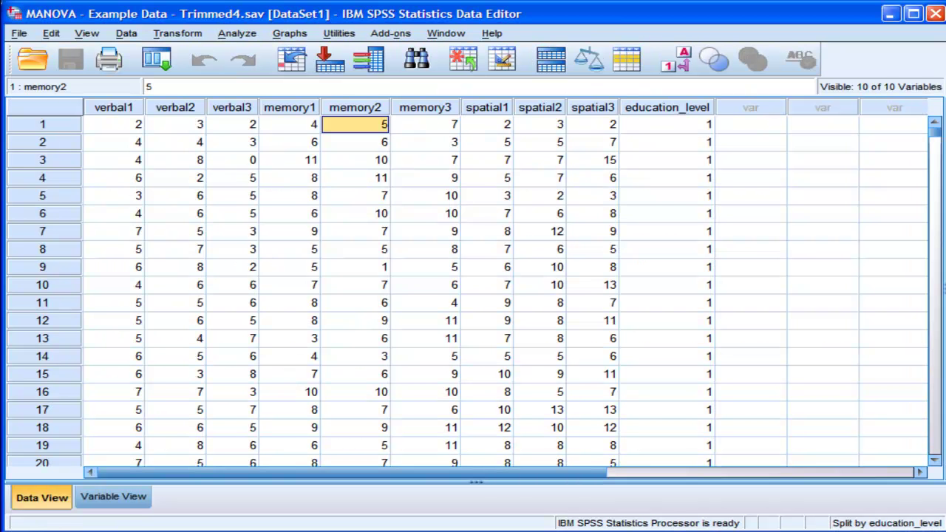
{"action": "key", "text": "alt+Tab"}
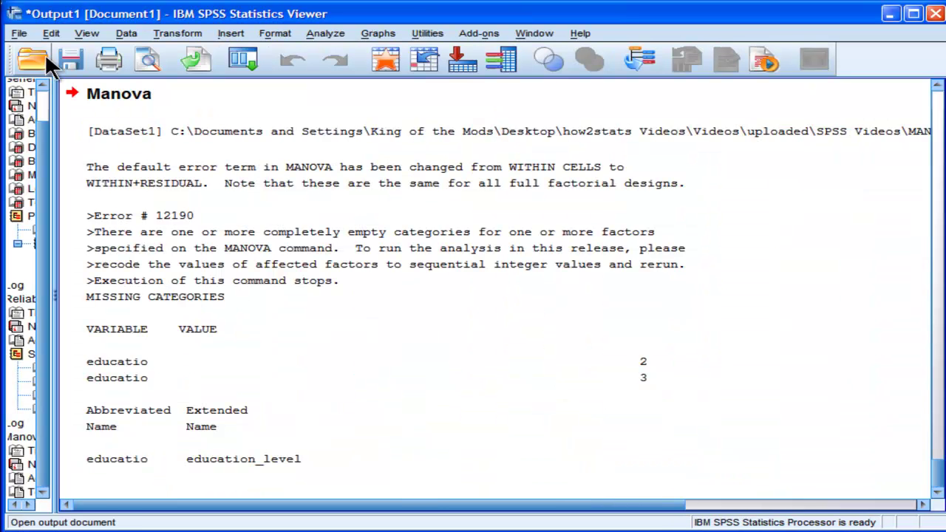
{"action": "left_click", "coordinate": [298, 212]}
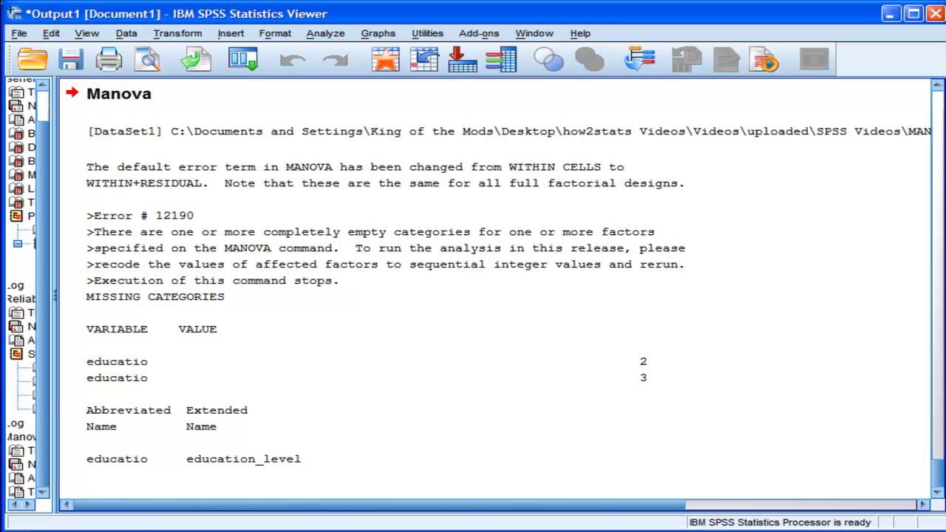
{"action": "key", "text": "alt+Tab"}
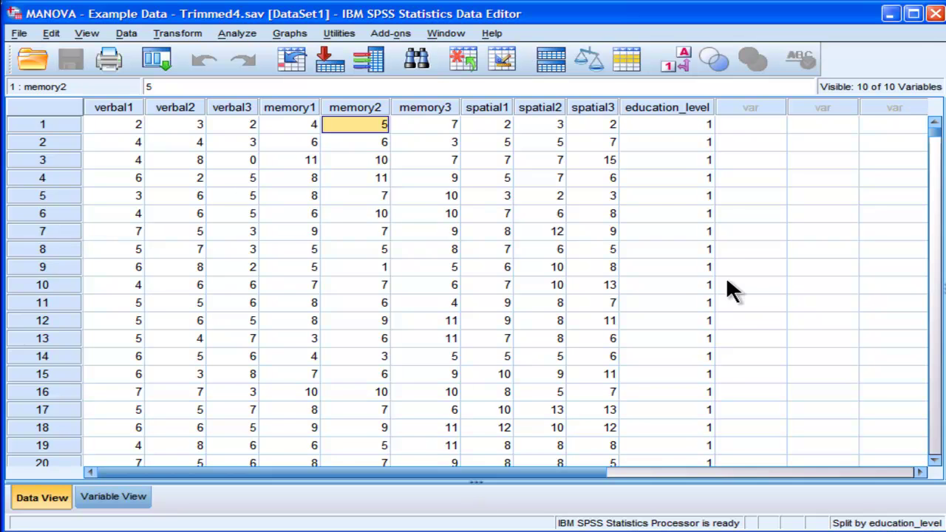